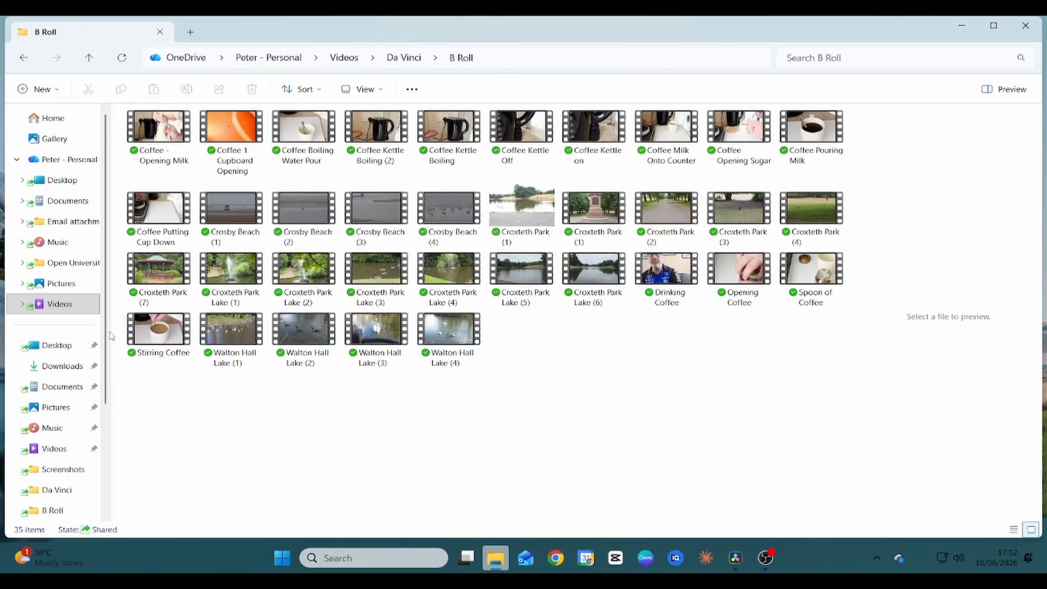
Look through the Screenshots folder in Pictures, and reopen the B Roll folder inside the Da Vinci folder in Videos.
{"action": "left_click", "coordinate": [53, 286]}
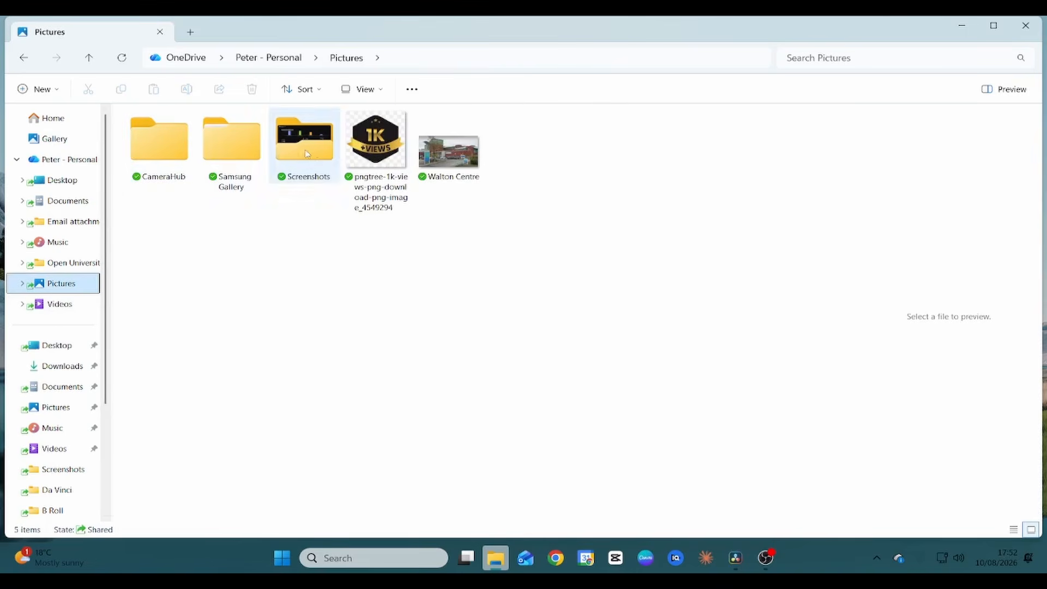
{"action": "double_click", "coordinate": [300, 152]}
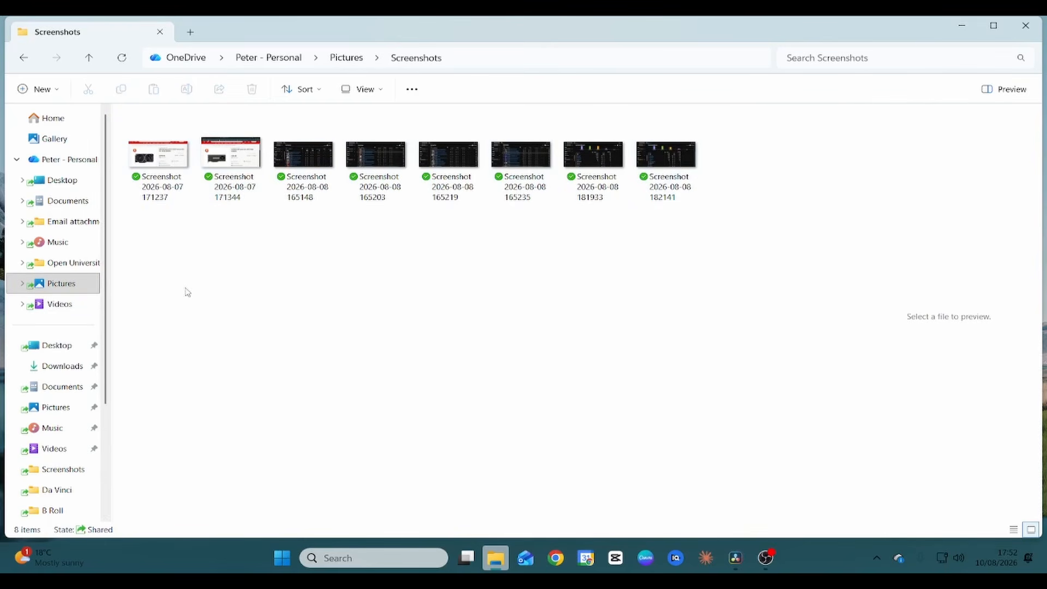
{"action": "left_click", "coordinate": [60, 308]}
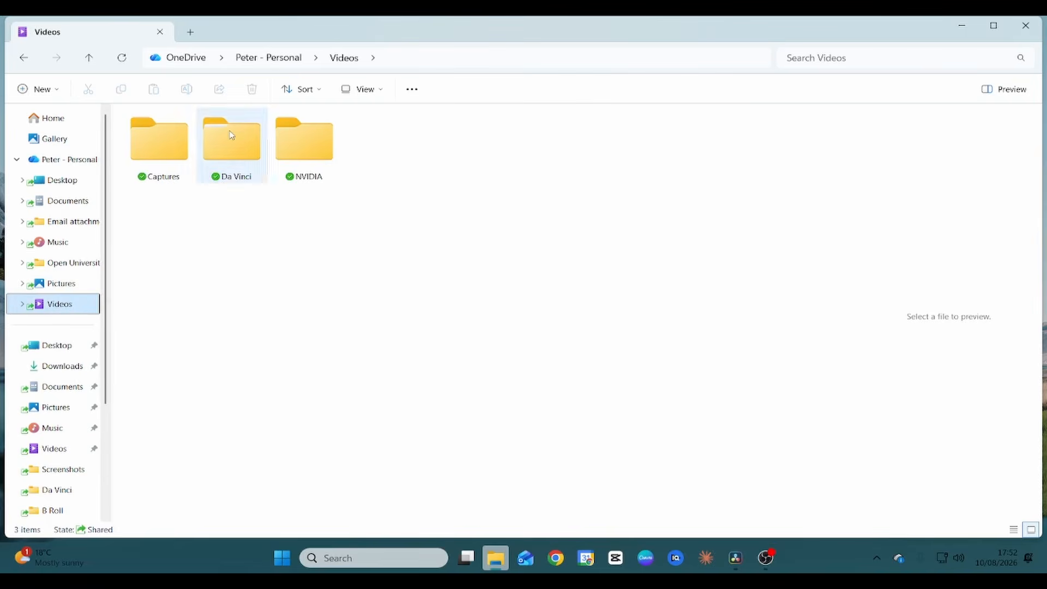
{"action": "double_click", "coordinate": [230, 143]}
{"action": "double_click", "coordinate": [166, 157]}
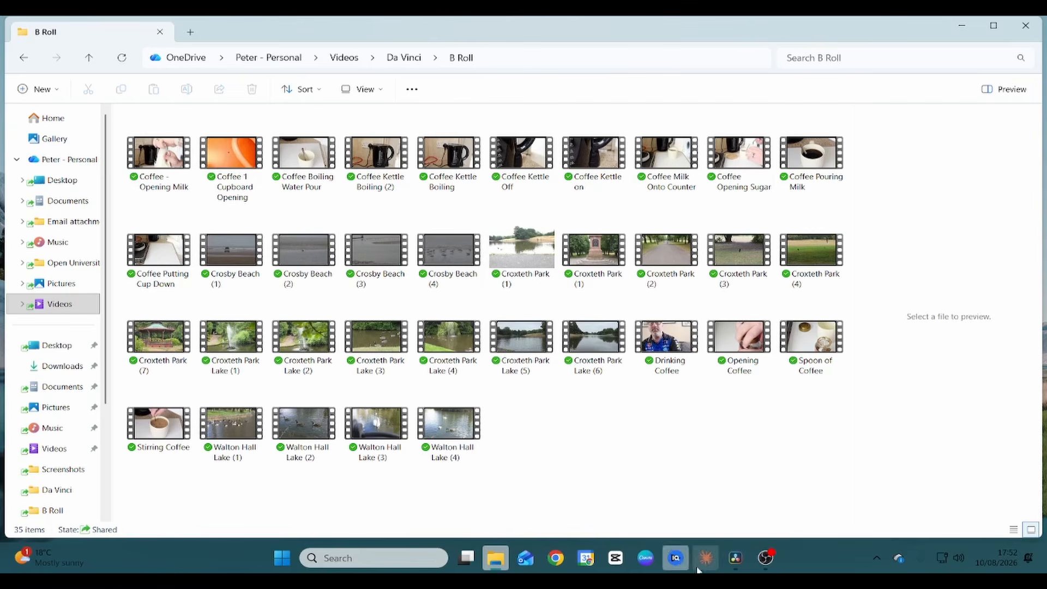
Switch to DaVinci Resolve, with the file window minimized, and create a new project named "Our first video".
{"action": "left_click", "coordinate": [736, 560]}
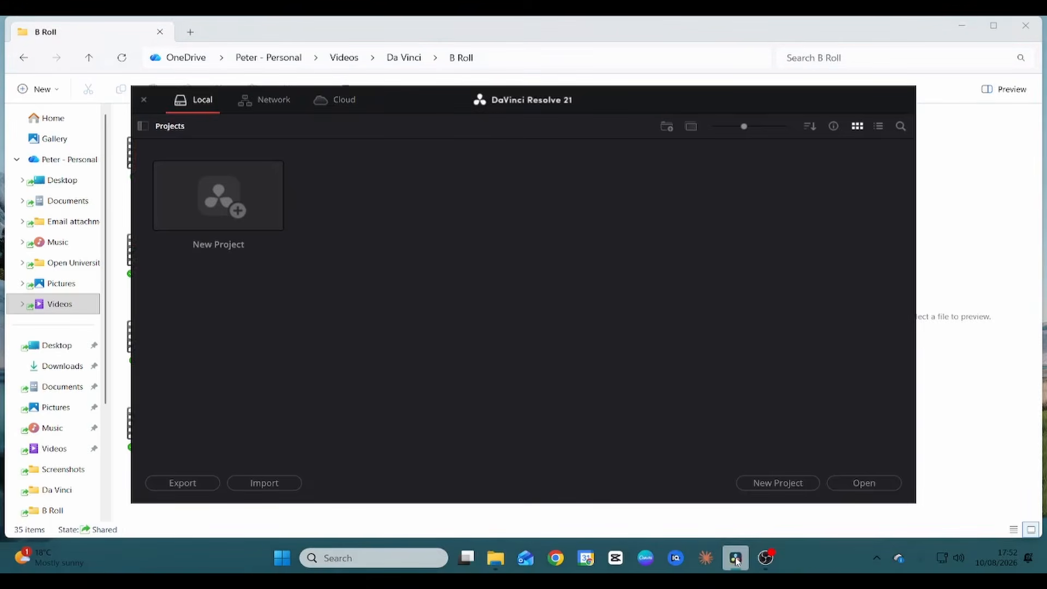
{"action": "left_click", "coordinate": [965, 32]}
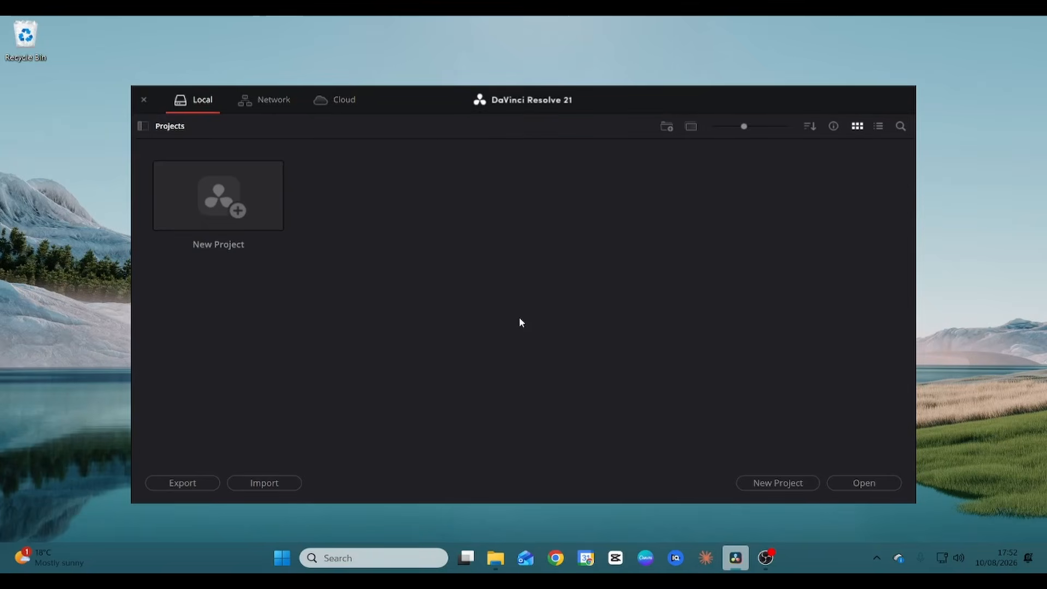
{"action": "double_click", "coordinate": [215, 204]}
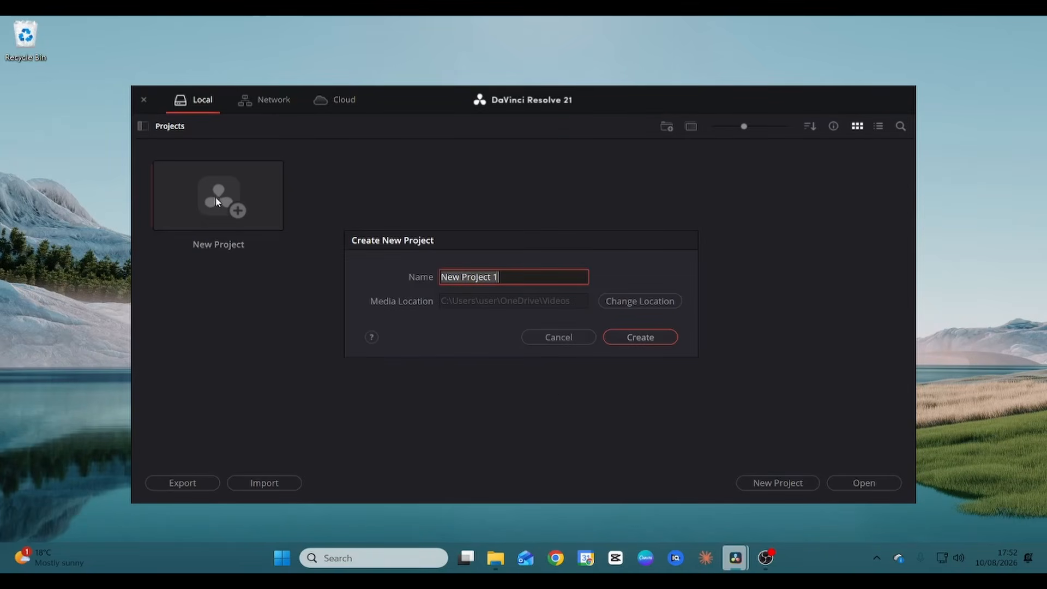
{"action": "type", "text": "Our fo"}
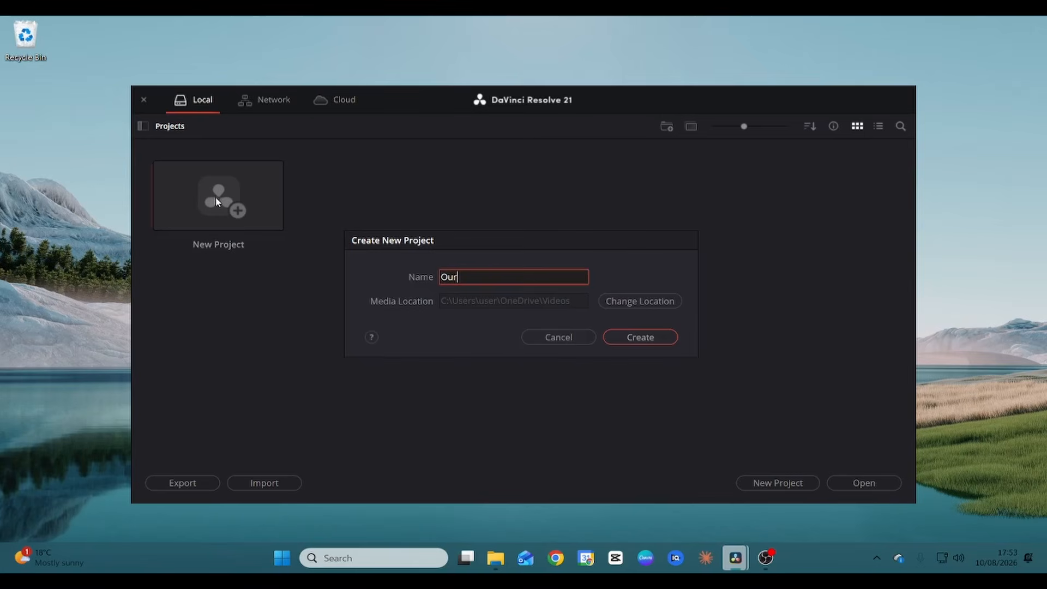
{"action": "key", "text": "BackSpace"}
{"action": "key", "text": "BackSpace"}
{"action": "type", "text": "fo"}
{"action": "key", "text": "BackSpace"}
{"action": "type", "text": "rie"}
{"action": "key", "text": "BackSpace"}
{"action": "key", "text": "BackSpace"}
{"action": "key", "text": "BackSpace"}
{"action": "type", "text": "irst video"}
{"action": "left_click", "coordinate": [634, 336]}
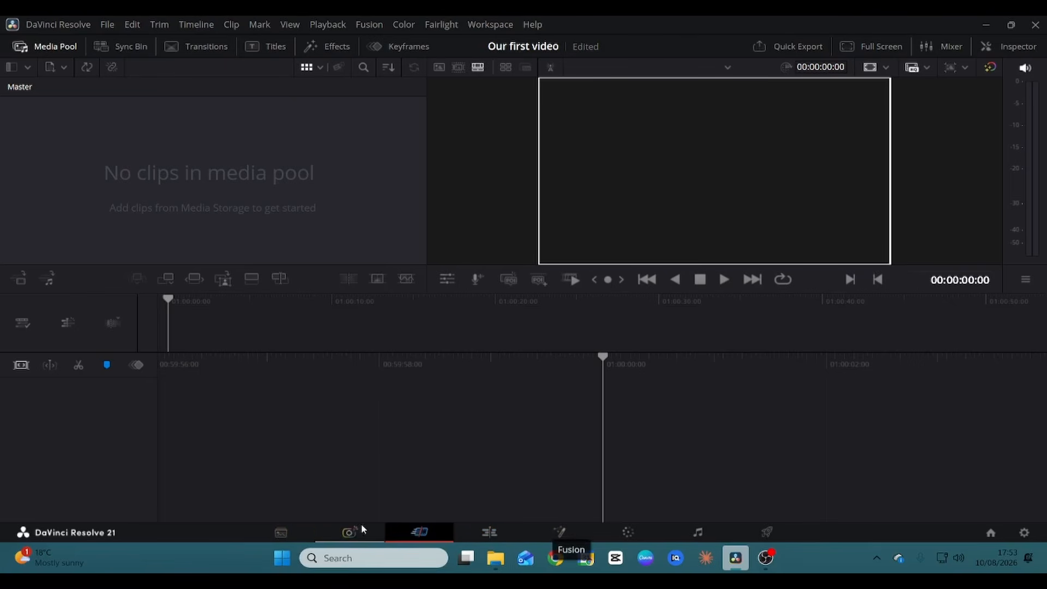
Open the Media page and look through the Downloads, C: drive, Da Vinci Resolve and user Videos storage locations for footage.
{"action": "left_click", "coordinate": [281, 532]}
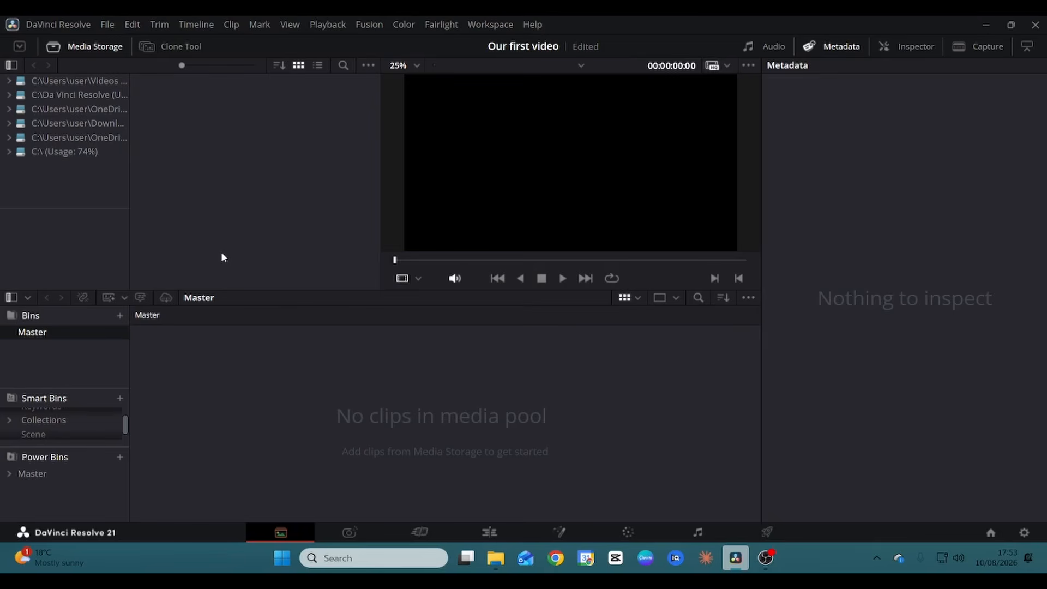
{"action": "left_click", "coordinate": [81, 125]}
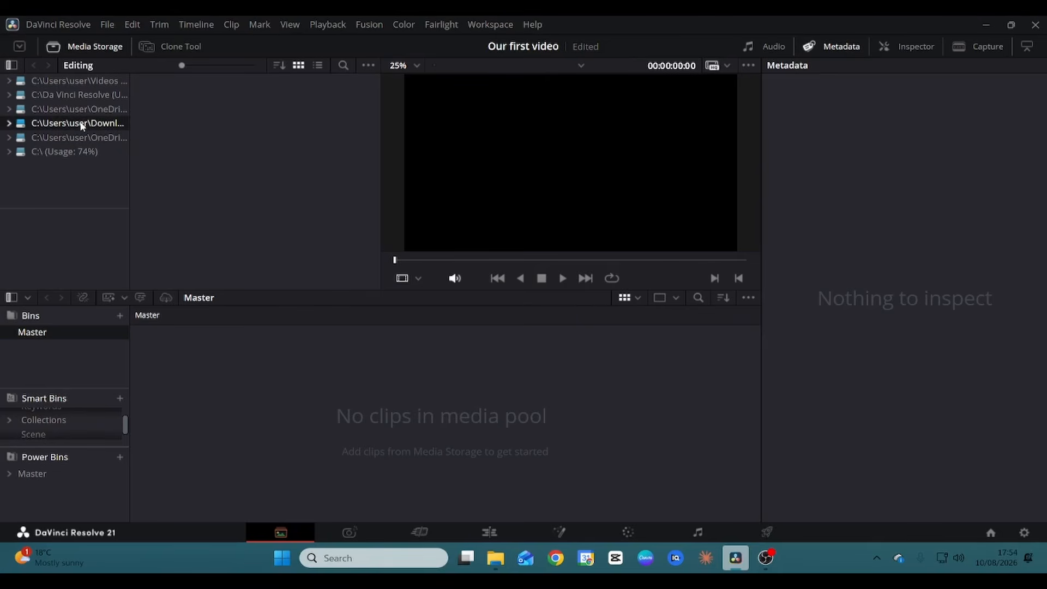
{"action": "left_click", "coordinate": [87, 150]}
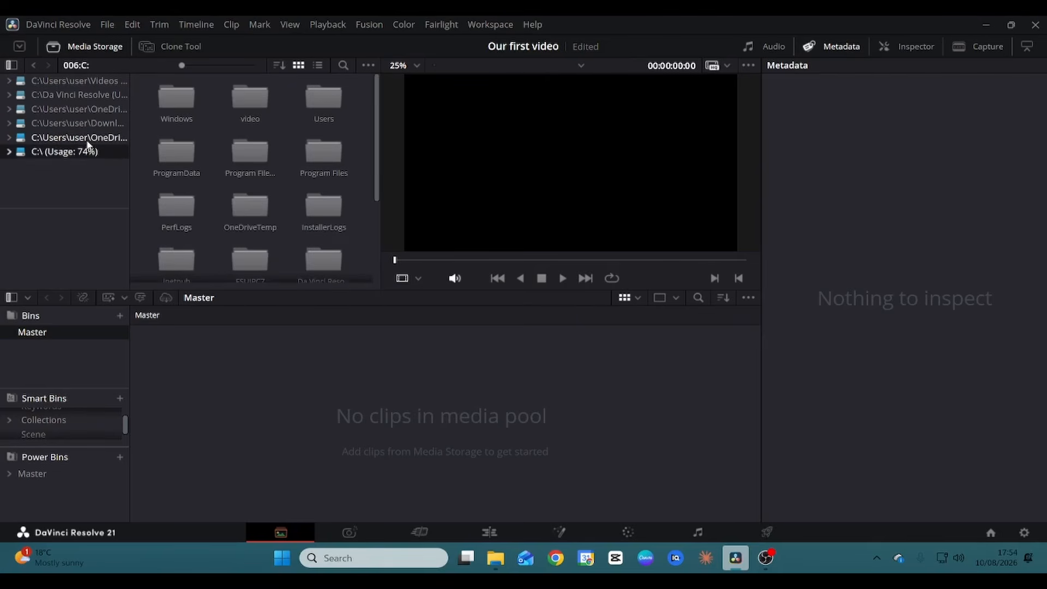
{"action": "double_click", "coordinate": [263, 99]}
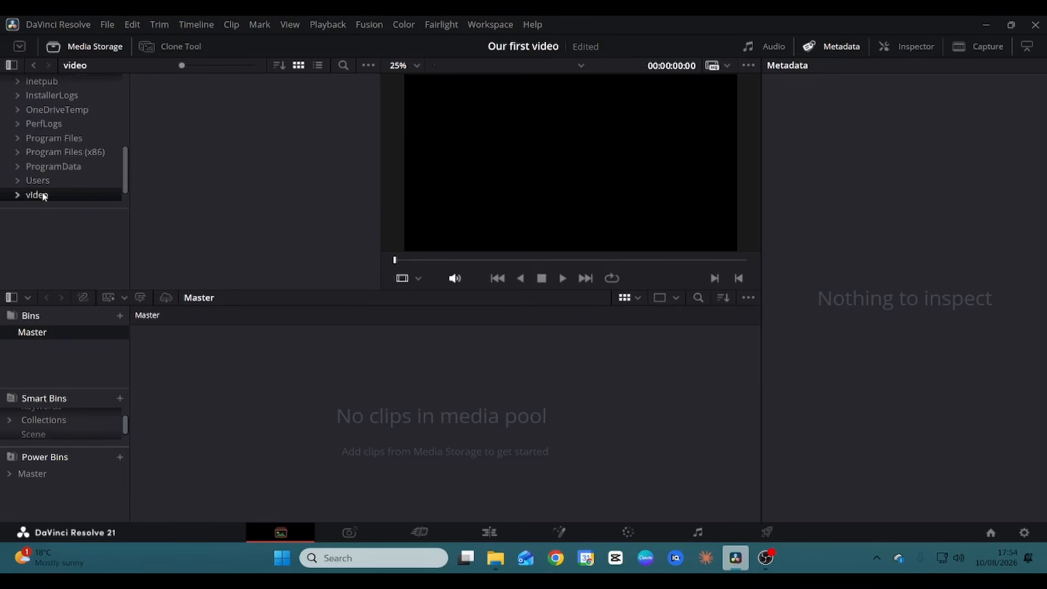
{"action": "left_click", "coordinate": [32, 65]}
{"action": "scroll", "coordinate": [67, 123], "scroll_direction": "up", "scroll_amount": 2}
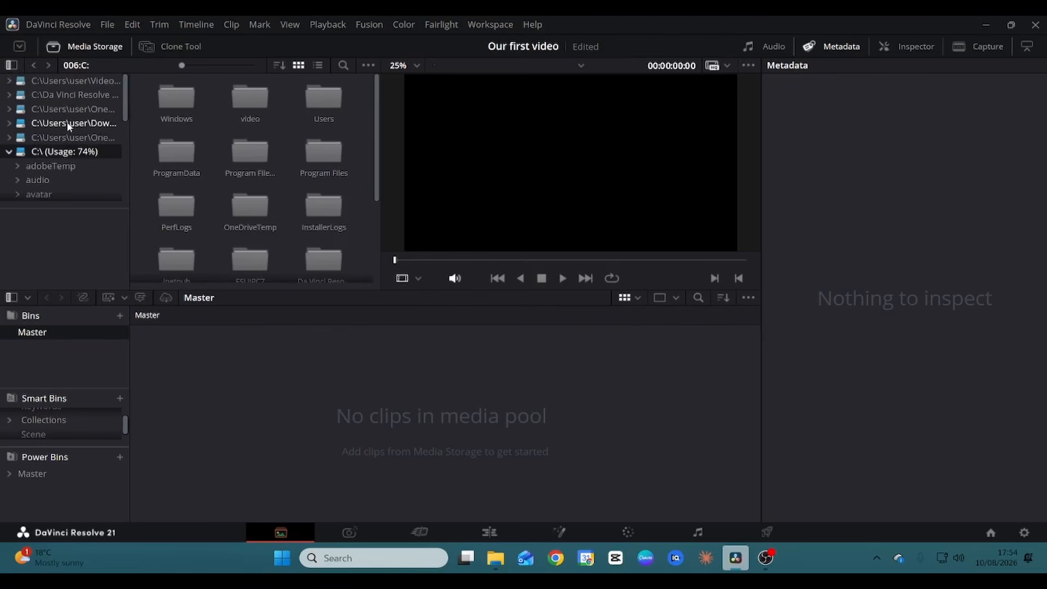
{"action": "left_click", "coordinate": [79, 96]}
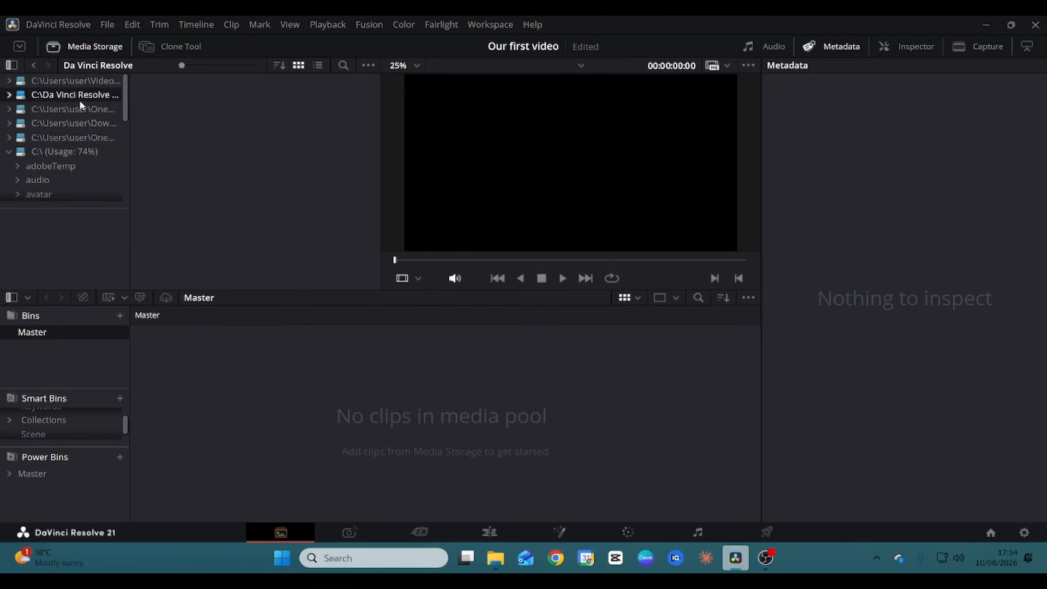
{"action": "left_click", "coordinate": [83, 82]}
{"action": "left_click", "coordinate": [200, 99]}
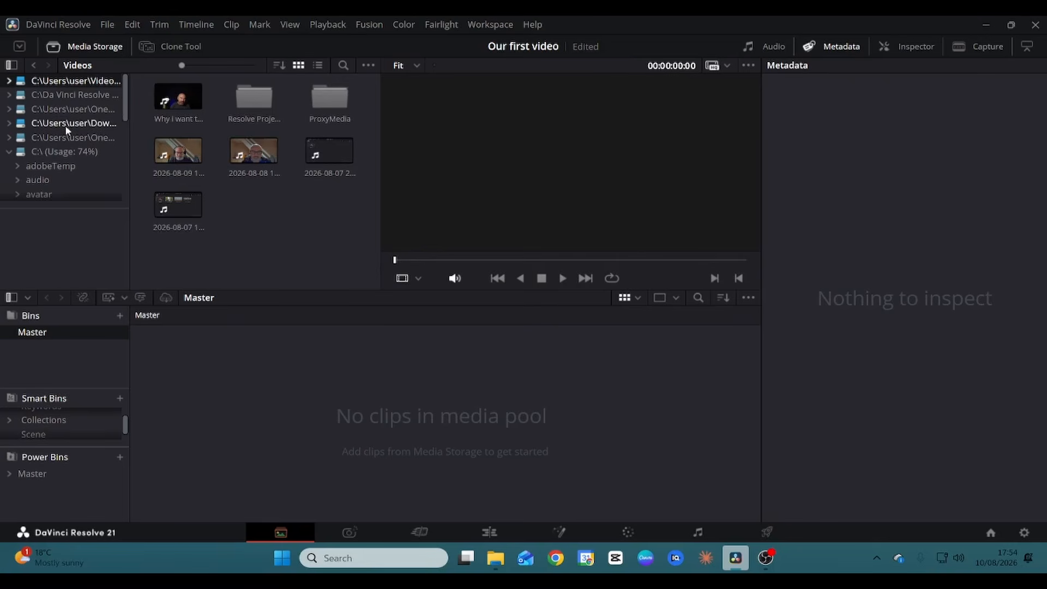
{"action": "left_click", "coordinate": [69, 124]}
Open the B Roll folder inside Da Vinci in the OneDrive Videos storage location and look over its clips.
{"action": "left_click", "coordinate": [77, 109]}
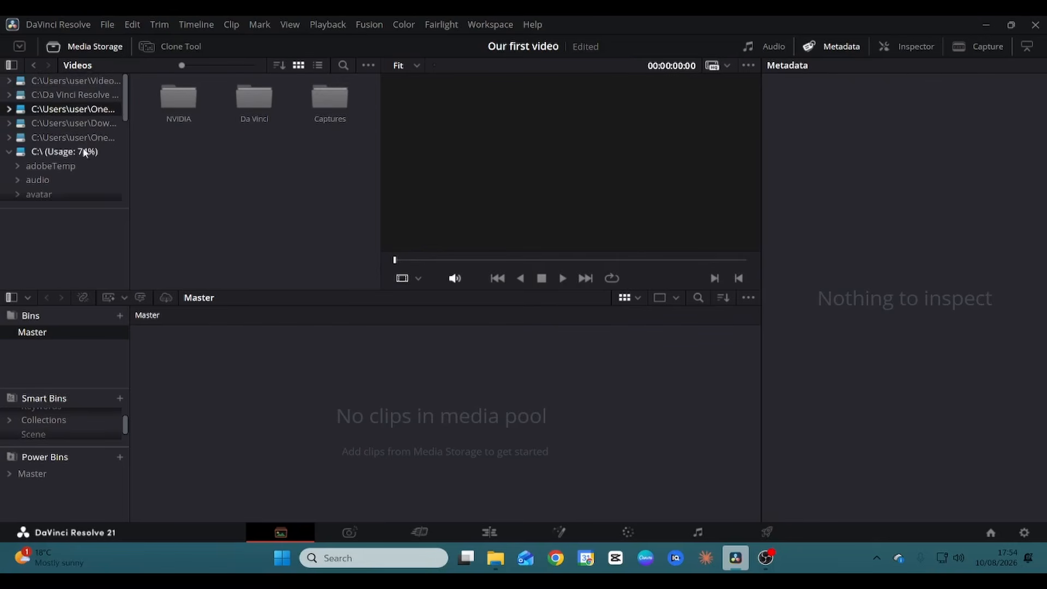
{"action": "double_click", "coordinate": [258, 102]}
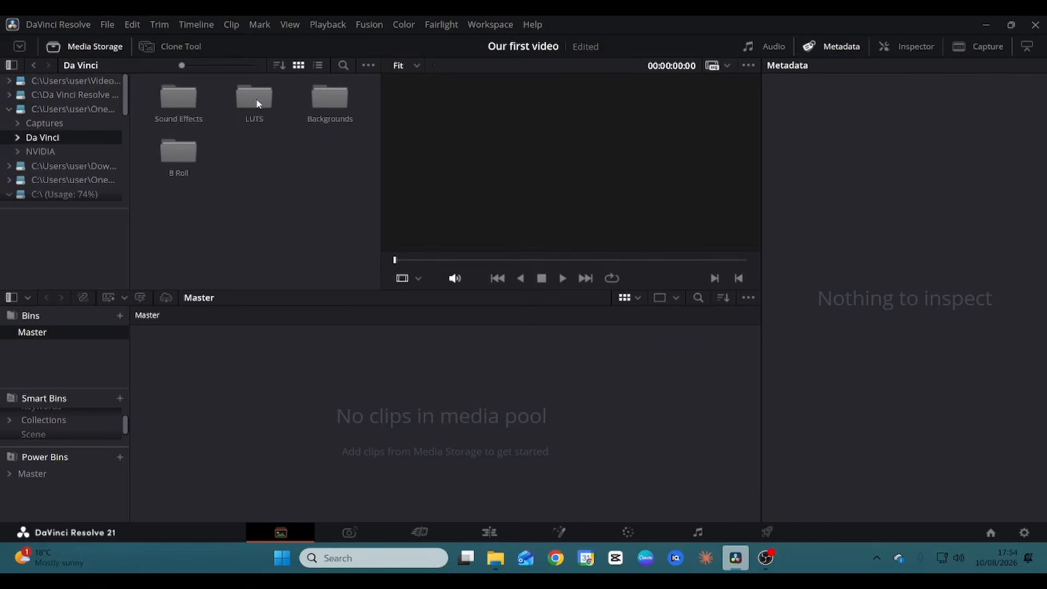
{"action": "double_click", "coordinate": [178, 155]}
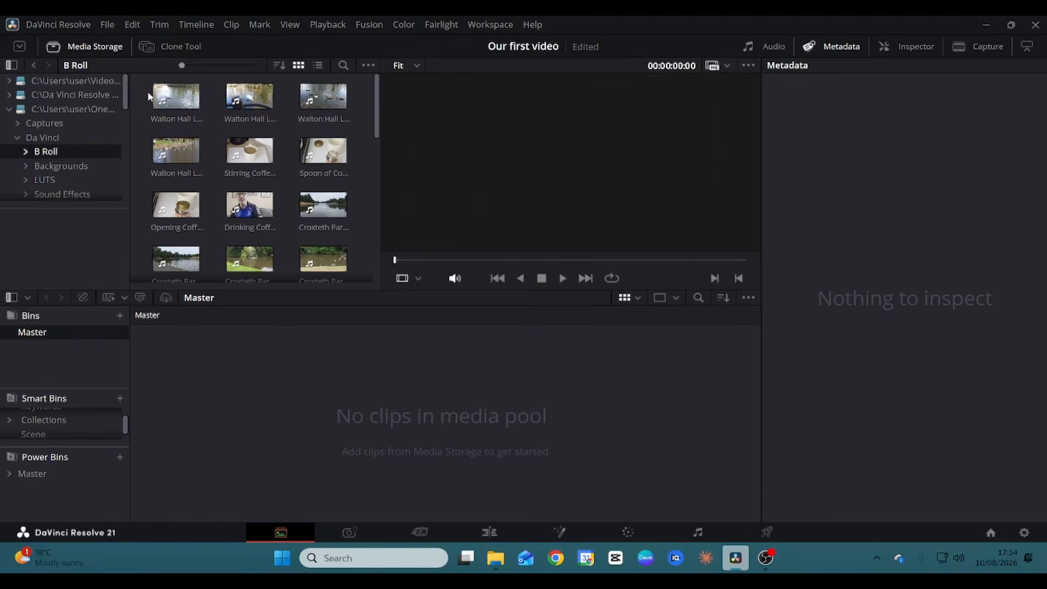
{"action": "scroll", "coordinate": [243, 126], "scroll_direction": "down", "scroll_amount": 3}
{"action": "scroll", "coordinate": [243, 128], "scroll_direction": "down", "scroll_amount": 6}
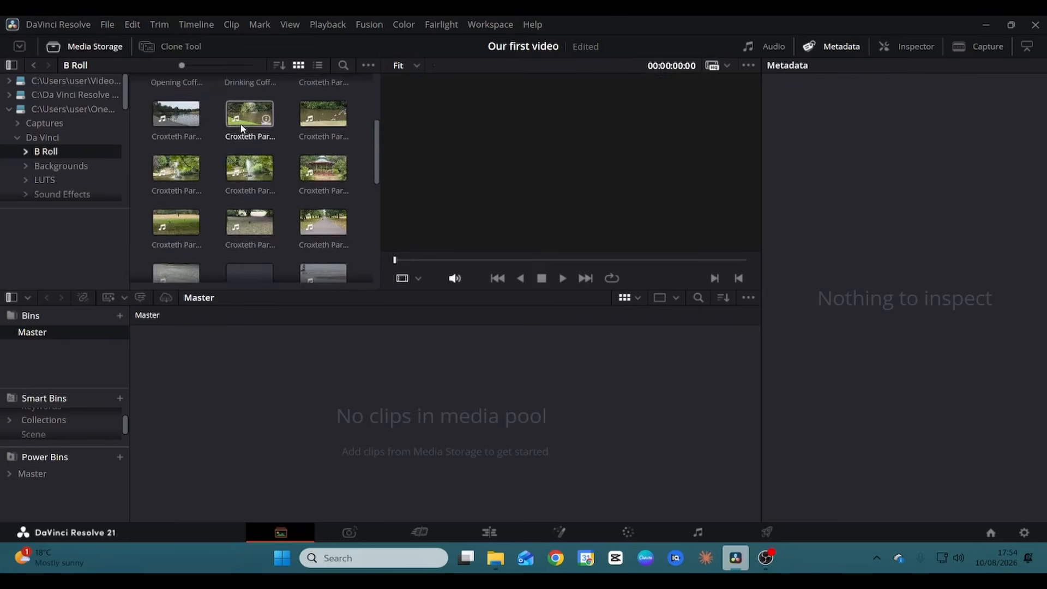
{"action": "scroll", "coordinate": [243, 131], "scroll_direction": "up", "scroll_amount": 10}
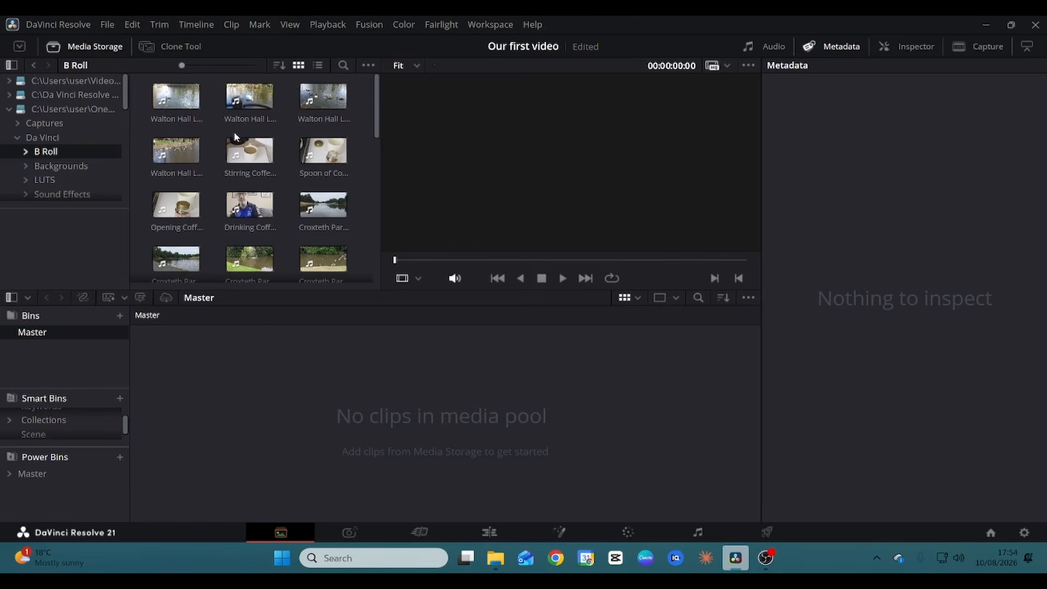
Filter the B Roll clips by the name "Coffee" and look over the matching clips.
{"action": "left_click", "coordinate": [344, 65]}
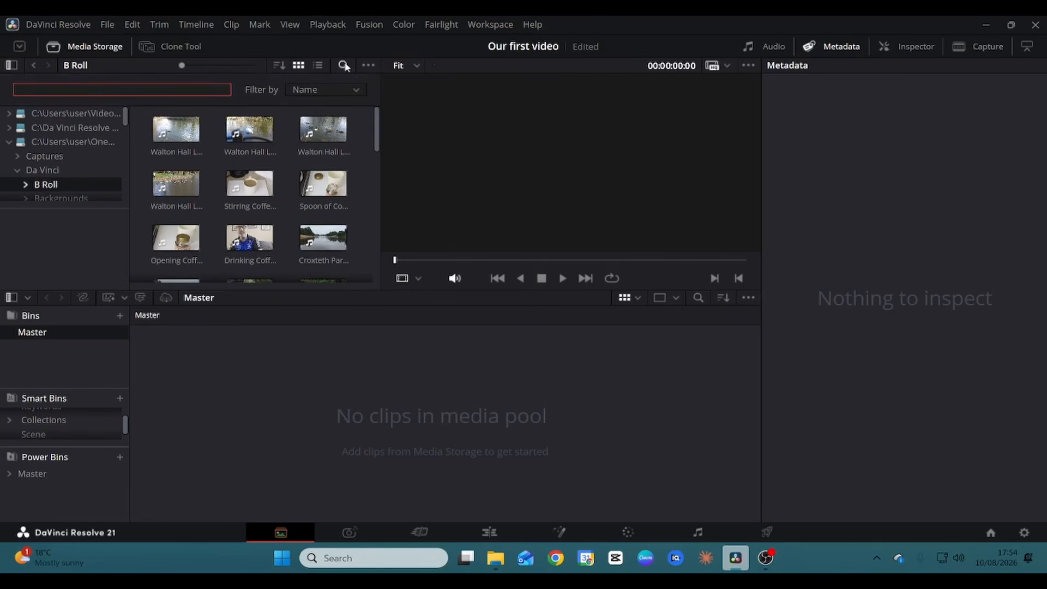
{"action": "type", "text": "Coff"}
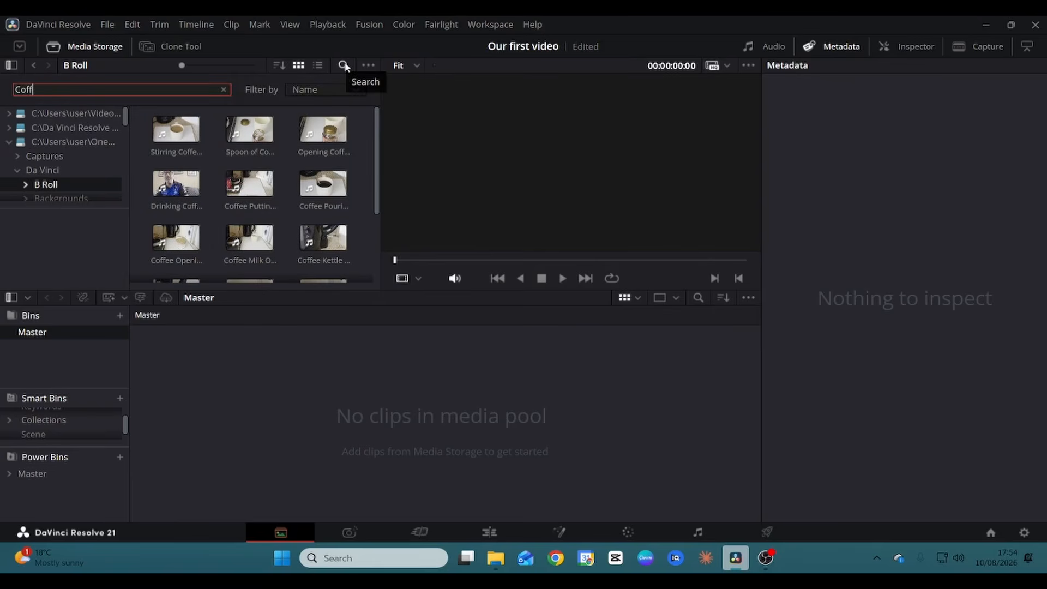
{"action": "type", "text": "ee"}
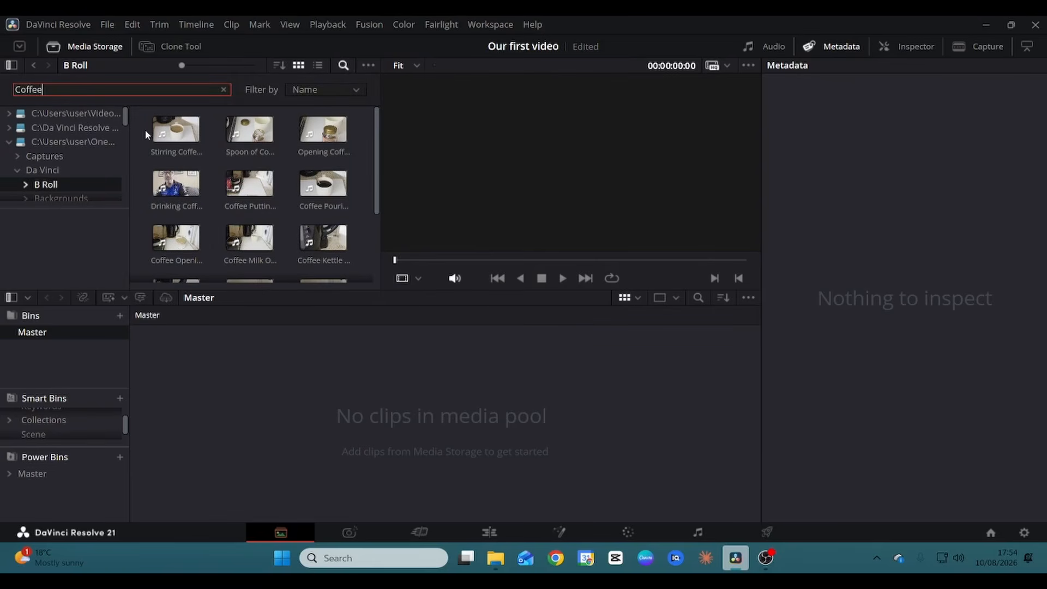
{"action": "scroll", "coordinate": [145, 130], "scroll_direction": "down", "scroll_amount": 3}
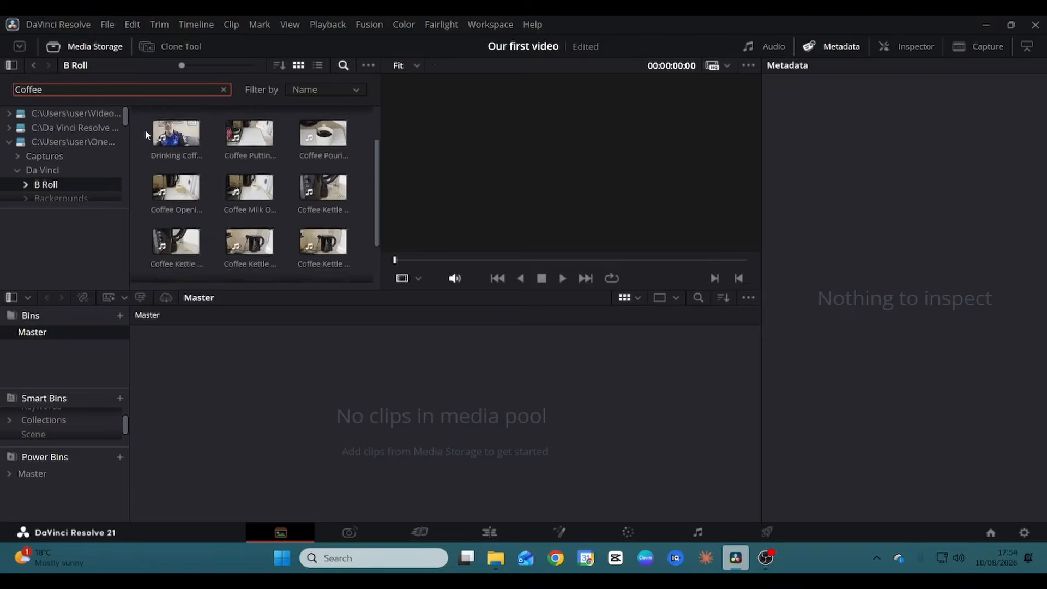
{"action": "scroll", "coordinate": [146, 134], "scroll_direction": "up", "scroll_amount": 3}
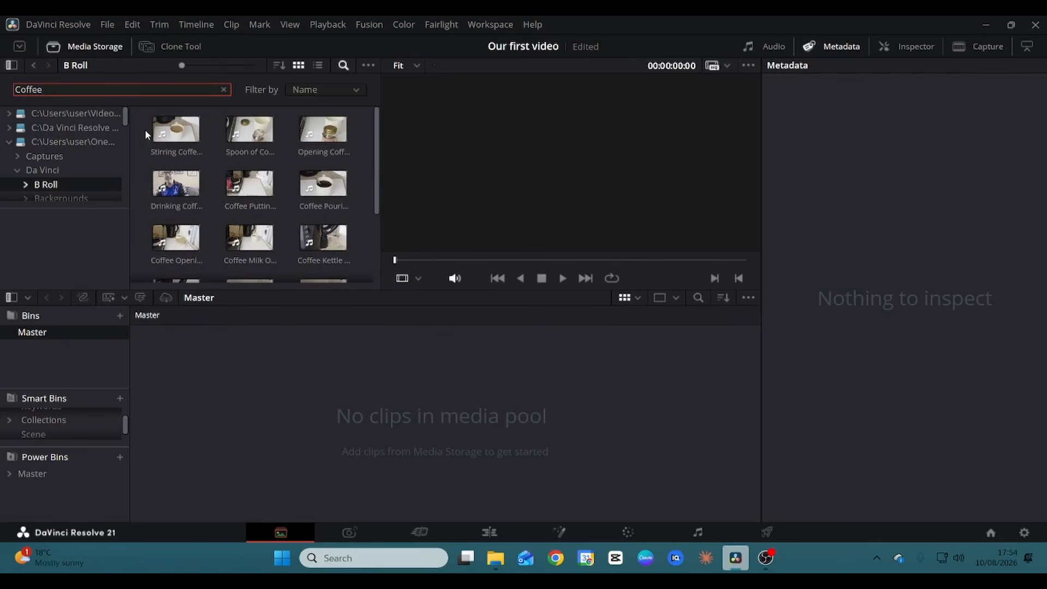
Add all the filtered coffee clips to the media pool and change the project frame rate to 30 frames per second.
{"action": "left_click_drag", "start_coordinate": [145, 113], "coordinate": [379, 330]}
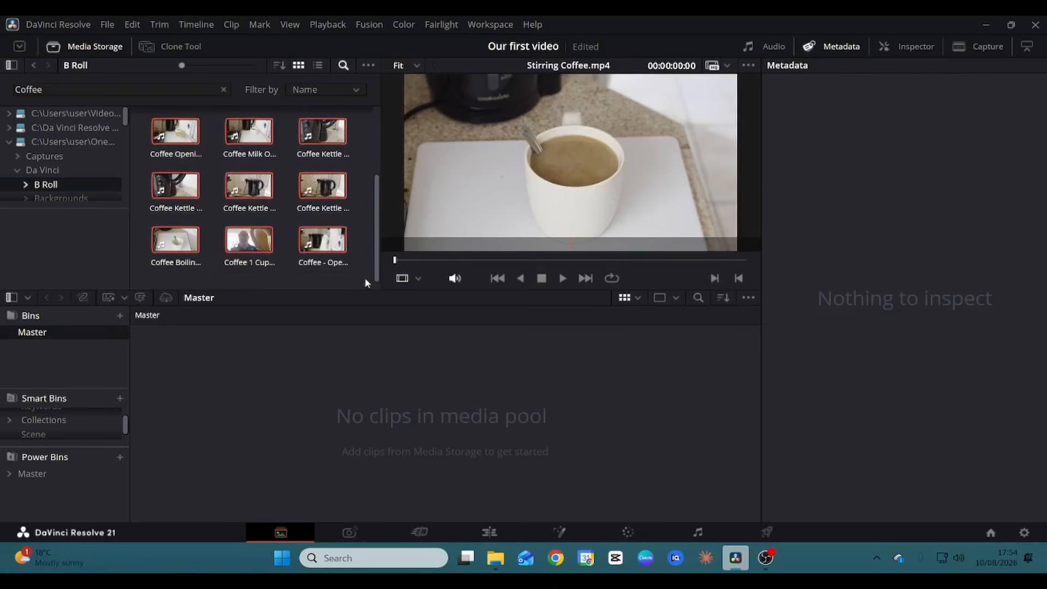
{"action": "right_click", "coordinate": [246, 183]}
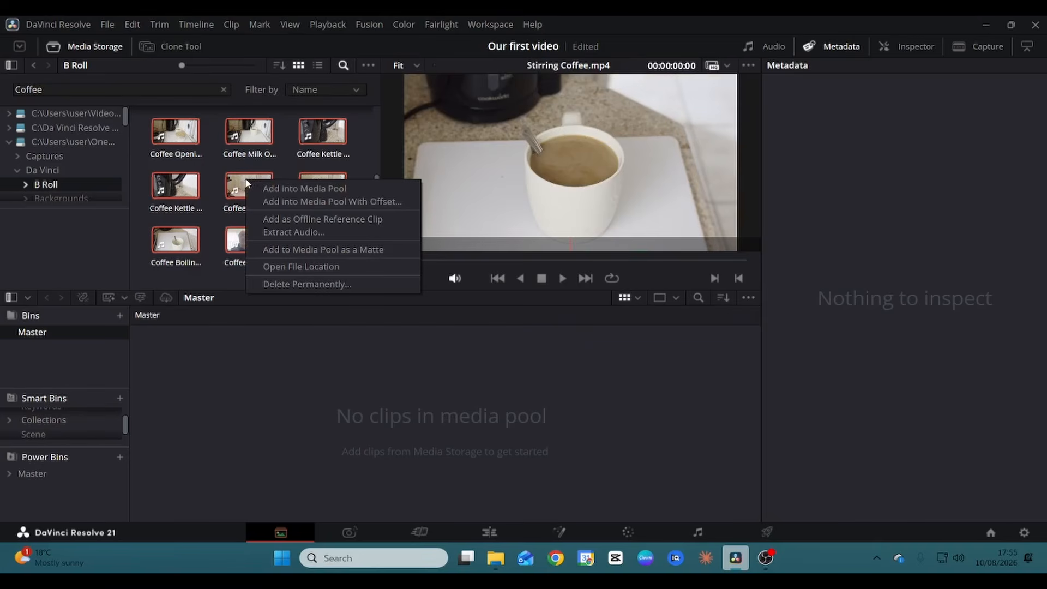
{"action": "left_click", "coordinate": [295, 189]}
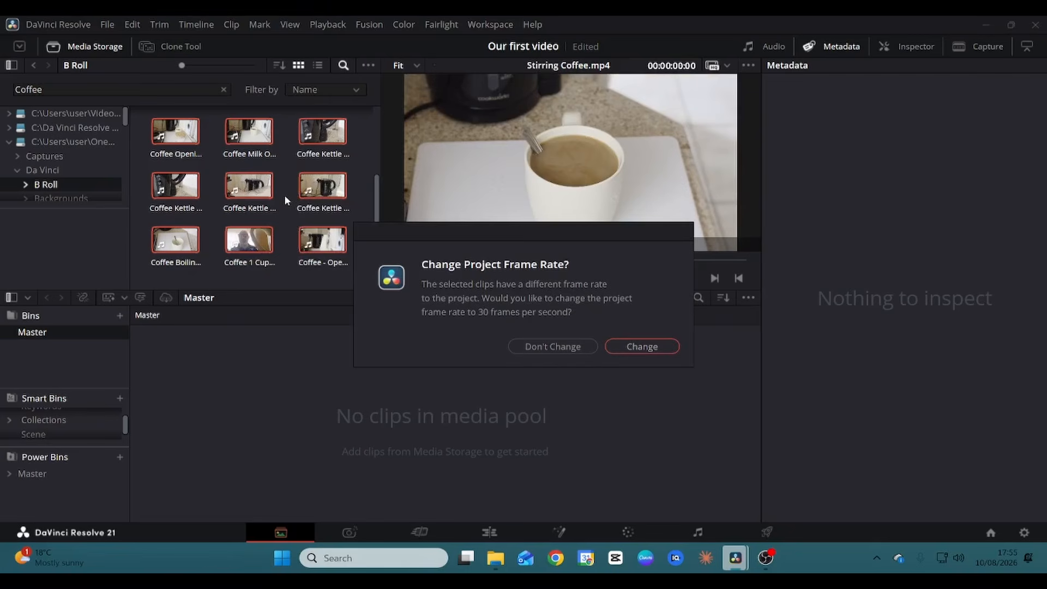
{"action": "left_click", "coordinate": [643, 350]}
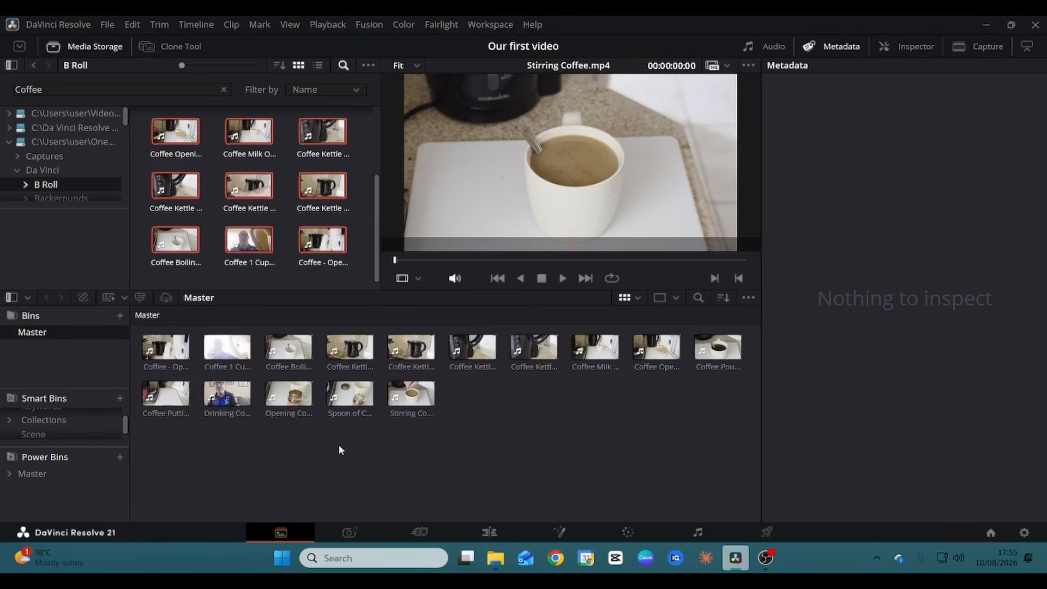
View the imported coffee clips in the Cut page's media pool and return to the Media page.
{"action": "left_click", "coordinate": [424, 530]}
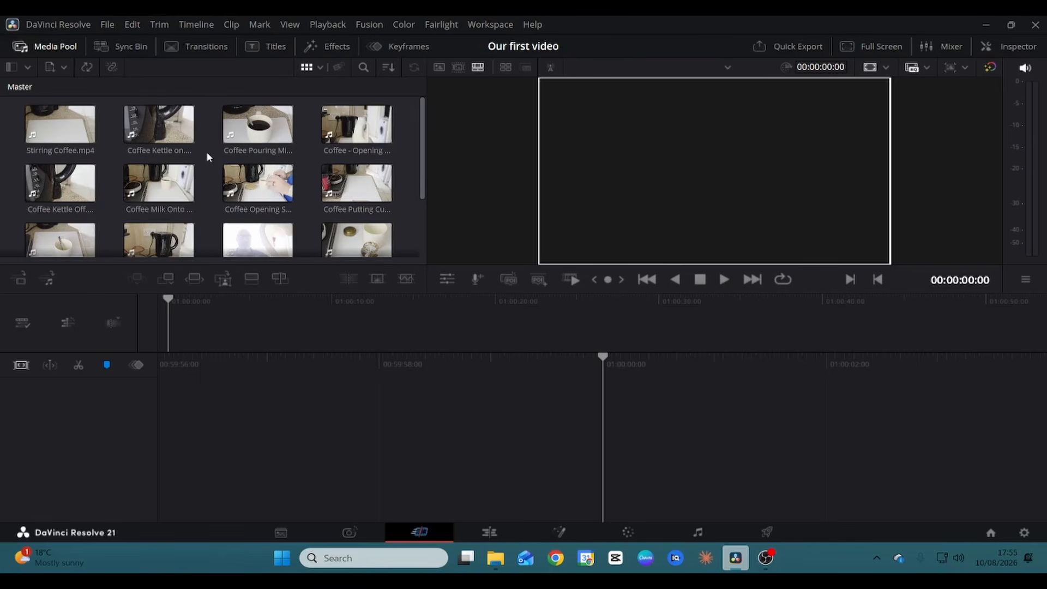
{"action": "left_click", "coordinate": [281, 532]}
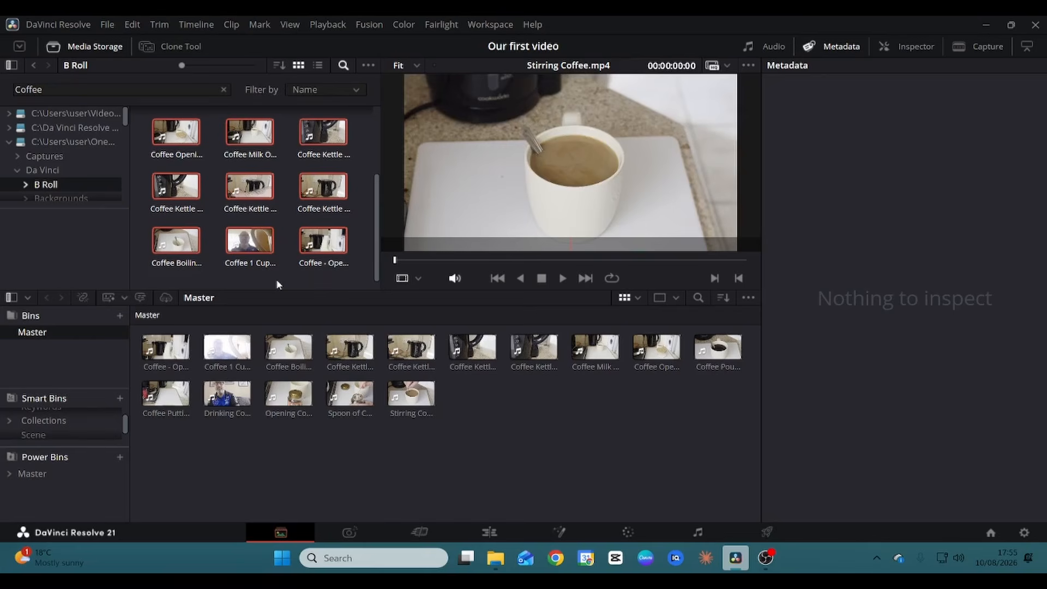
Open the Resources folder in the Master power bin and hide the Metadata display.
{"action": "left_click", "coordinate": [31, 474]}
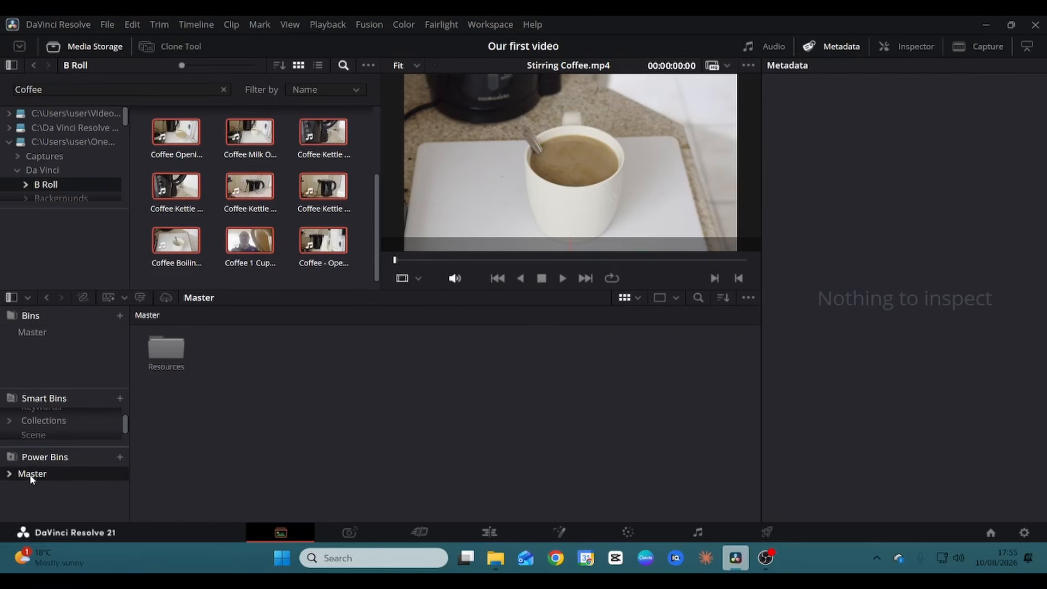
{"action": "double_click", "coordinate": [170, 348]}
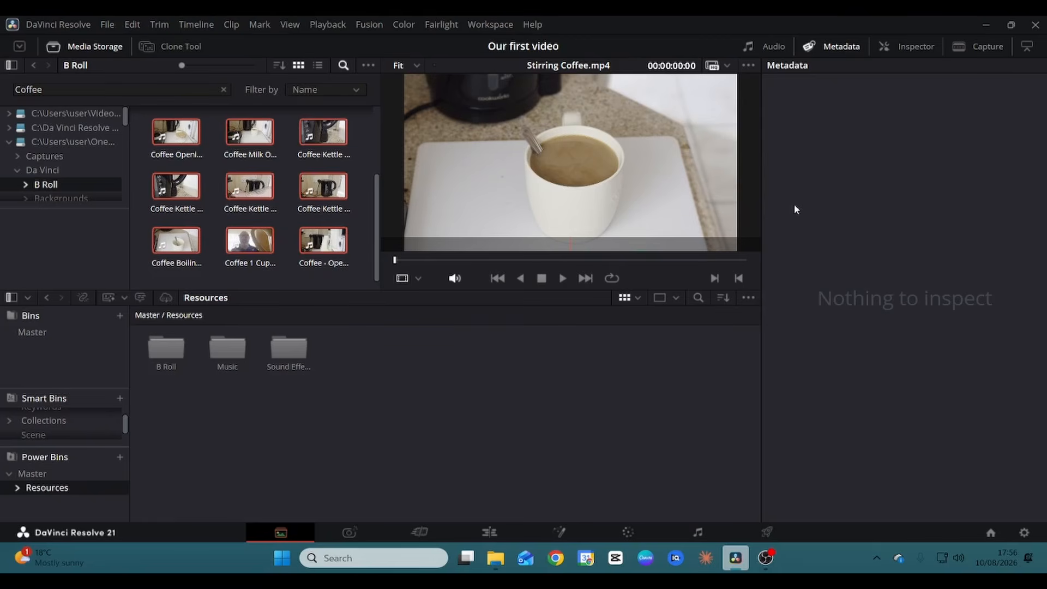
{"action": "left_click", "coordinate": [840, 46]}
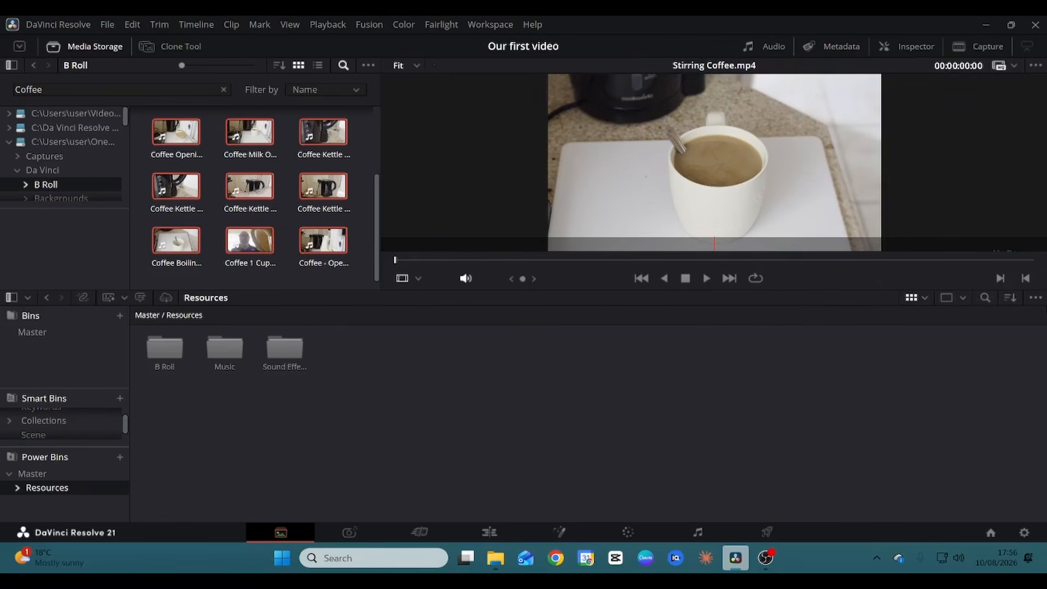
Check the media pool's additional display options, including whether Smart Bins and Power Bins are shown.
{"action": "left_click", "coordinate": [1036, 298]}
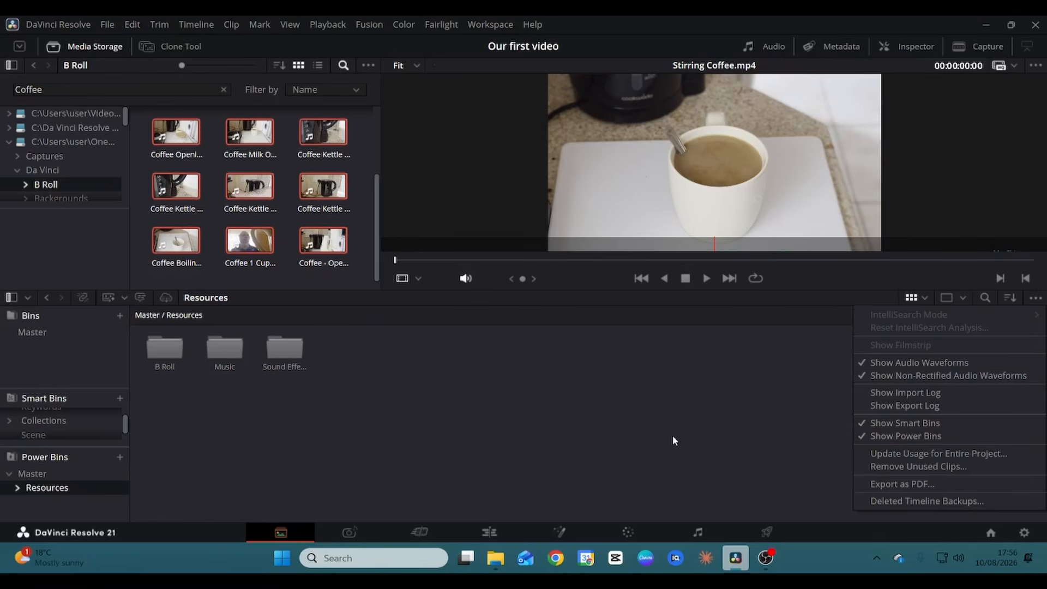
{"action": "left_click", "coordinate": [657, 435]}
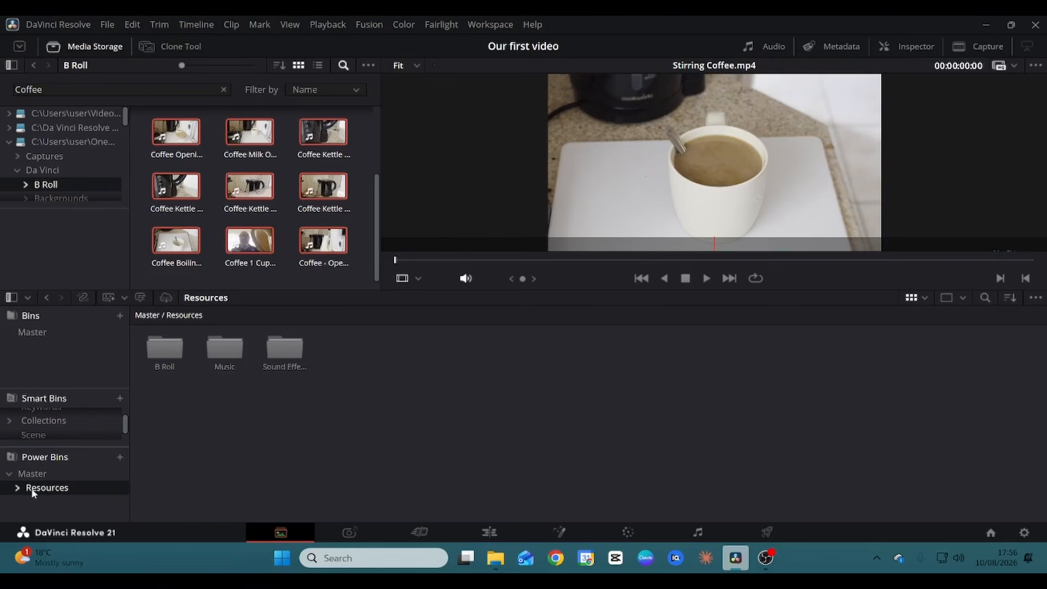
Browse the B Roll clips in the Resources power bin and the tracks in its nested Music folder.
{"action": "left_click", "coordinate": [171, 351]}
{"action": "double_click", "coordinate": [171, 352]}
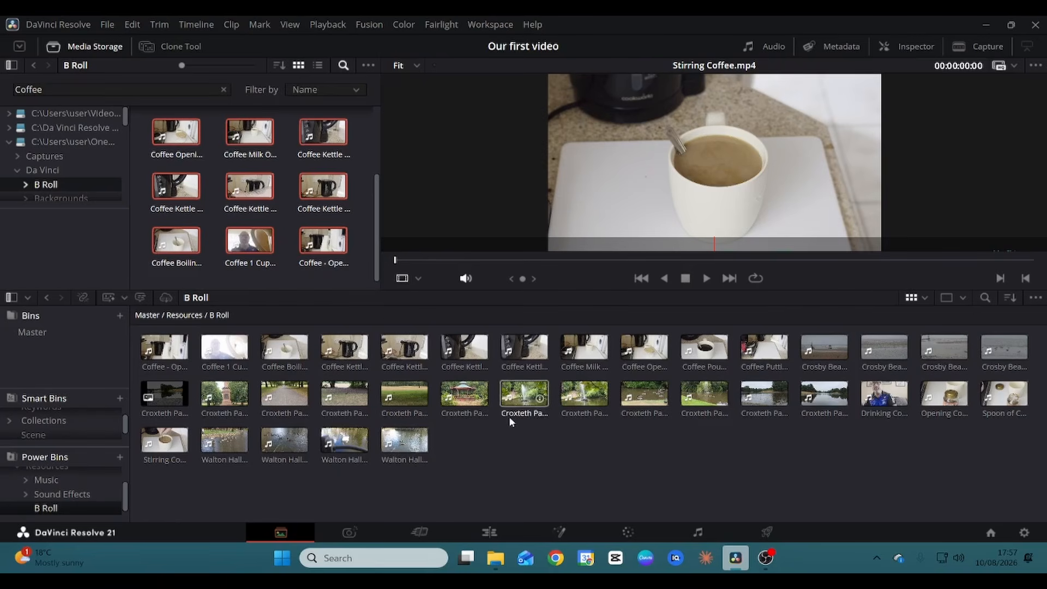
{"action": "left_click", "coordinate": [52, 483]}
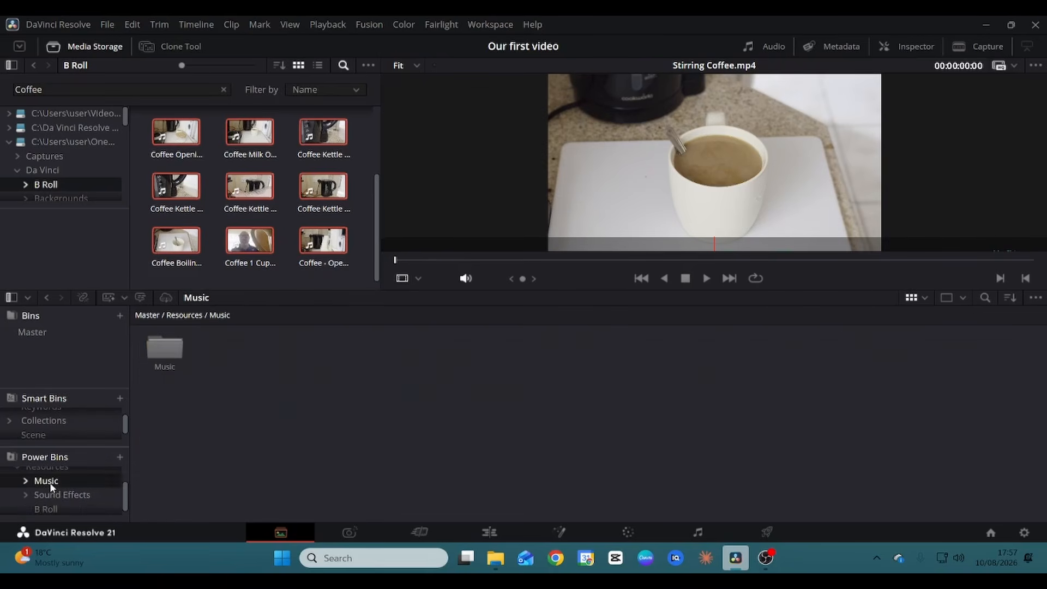
{"action": "double_click", "coordinate": [163, 349]}
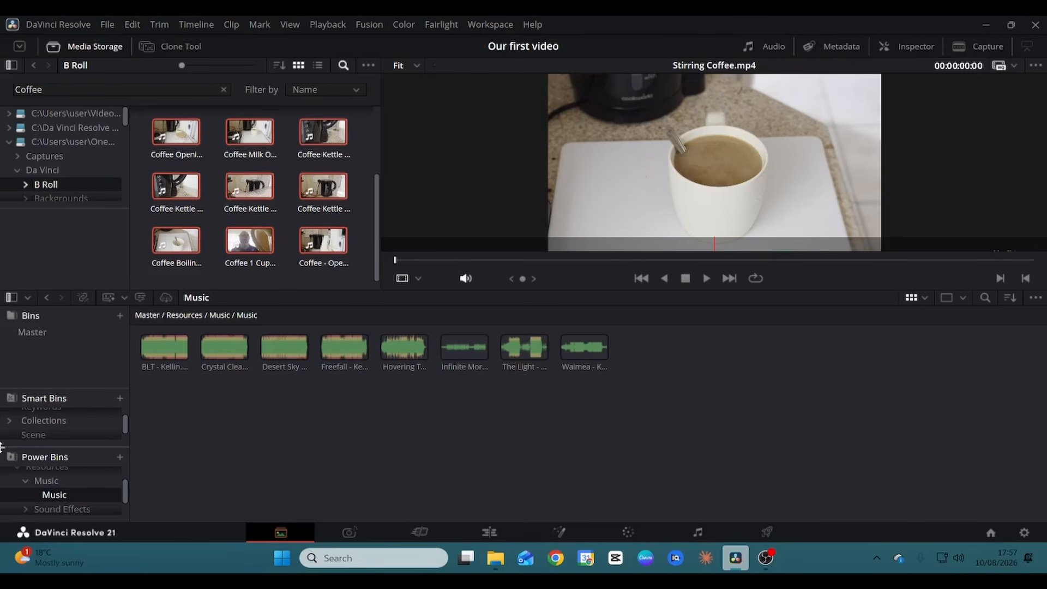
Return to the B Roll power bin and resync its media files.
{"action": "scroll", "coordinate": [71, 499], "scroll_direction": "down", "scroll_amount": 2}
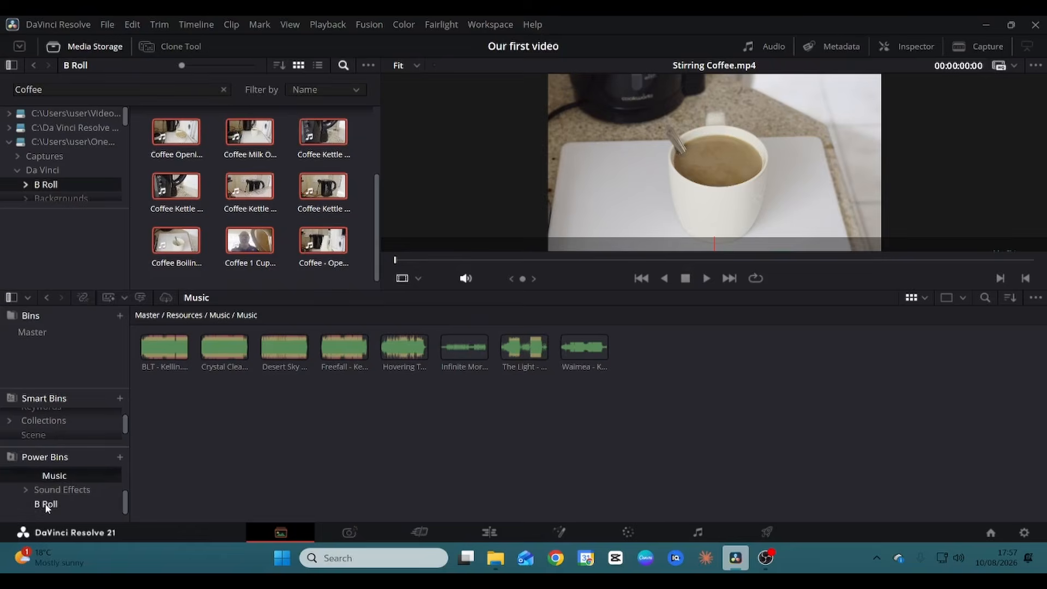
{"action": "left_click", "coordinate": [46, 505]}
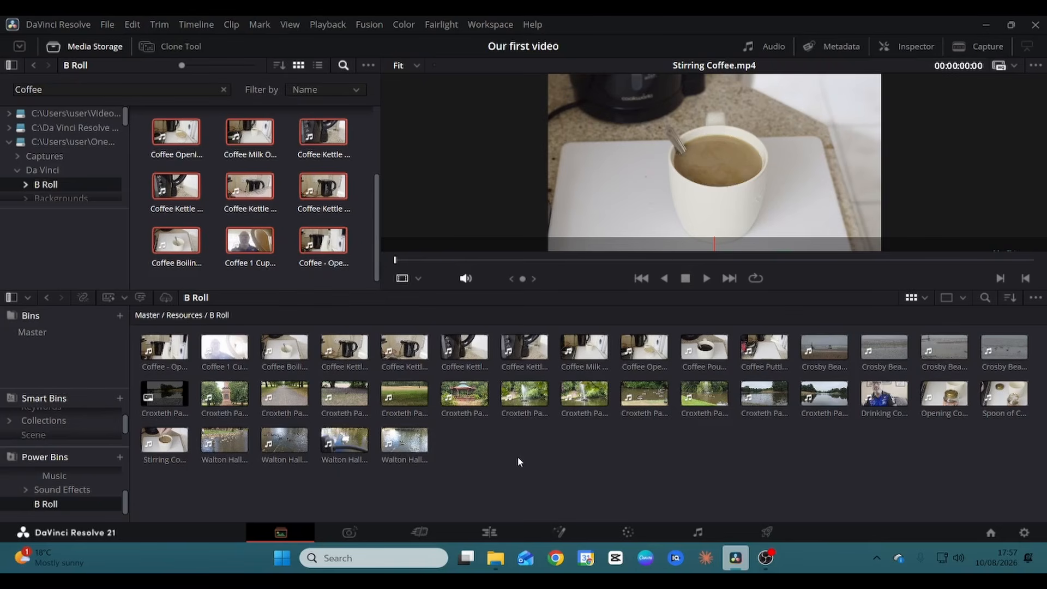
{"action": "right_click", "coordinate": [64, 504]}
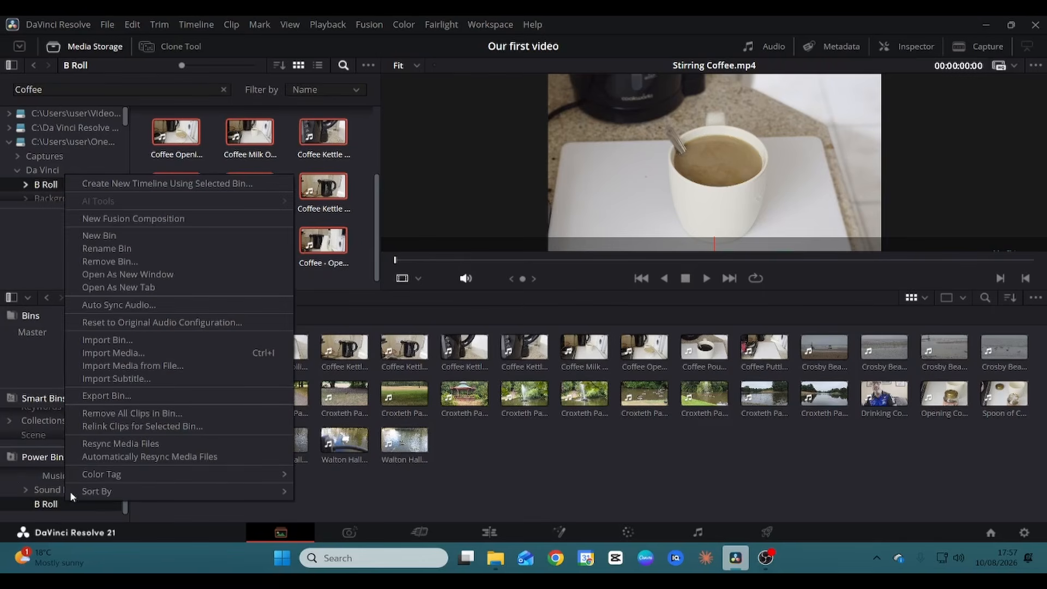
{"action": "left_click", "coordinate": [121, 446]}
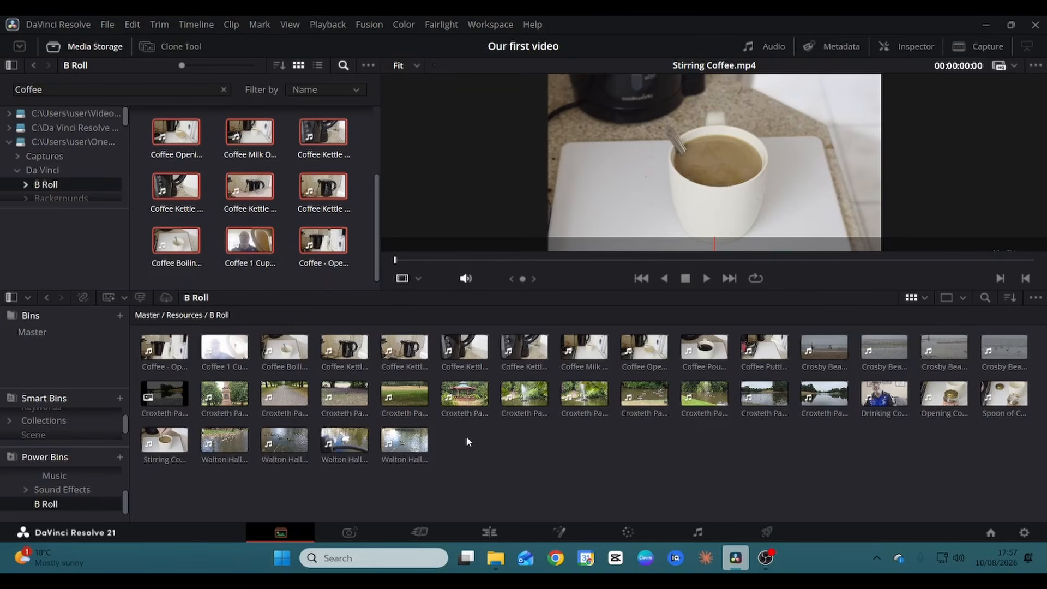
Switch to the Cut page and look through the coffee clips in its media pool.
{"action": "left_click", "coordinate": [421, 537]}
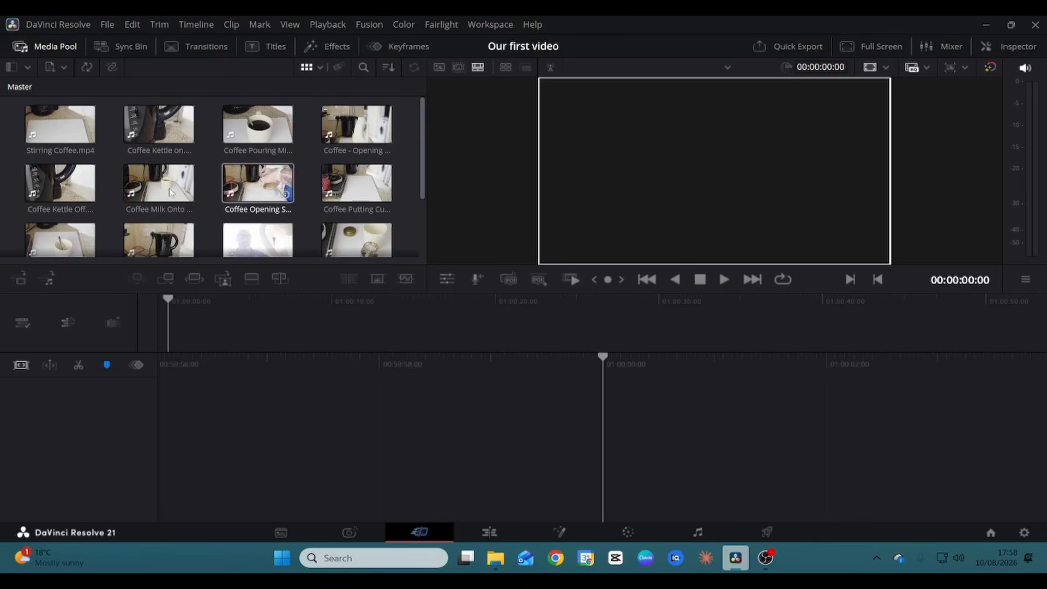
{"action": "scroll", "coordinate": [162, 181], "scroll_direction": "down", "scroll_amount": 3}
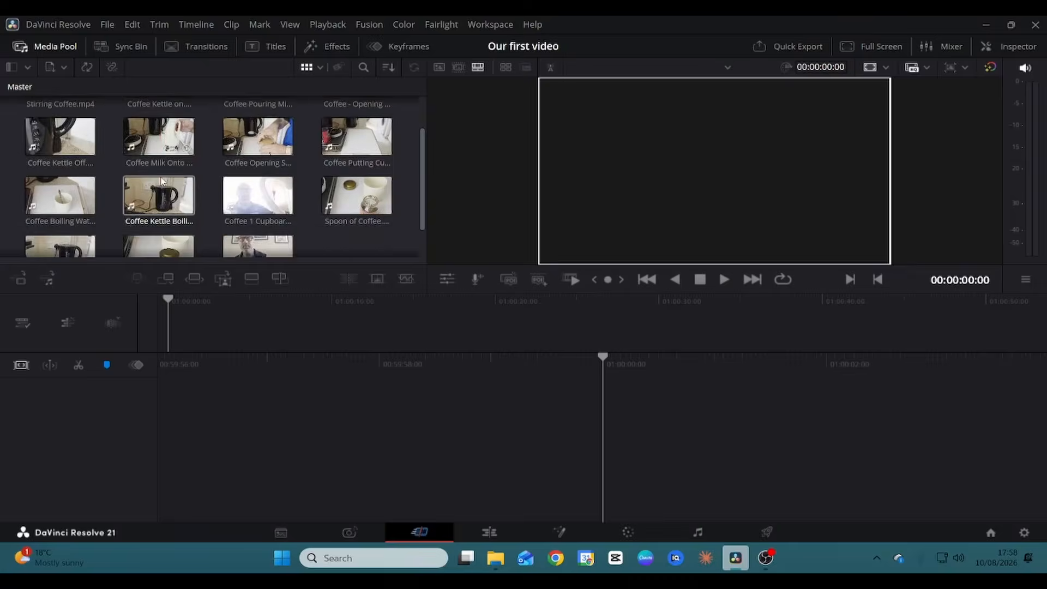
{"action": "scroll", "coordinate": [162, 181], "scroll_direction": "up", "scroll_amount": 3}
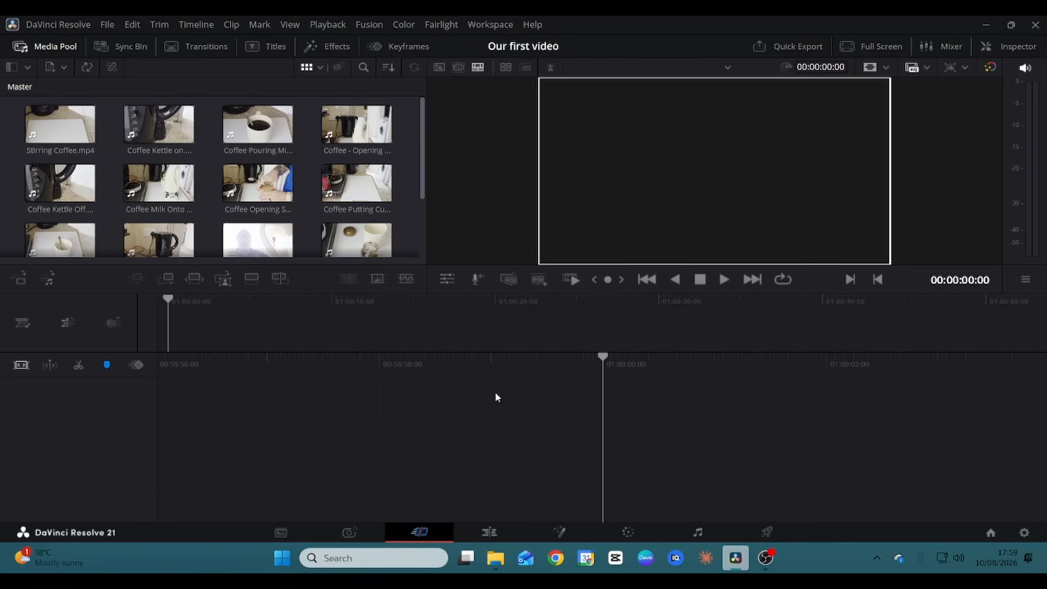
{"action": "mouse_move", "coordinate": [768, 557]}
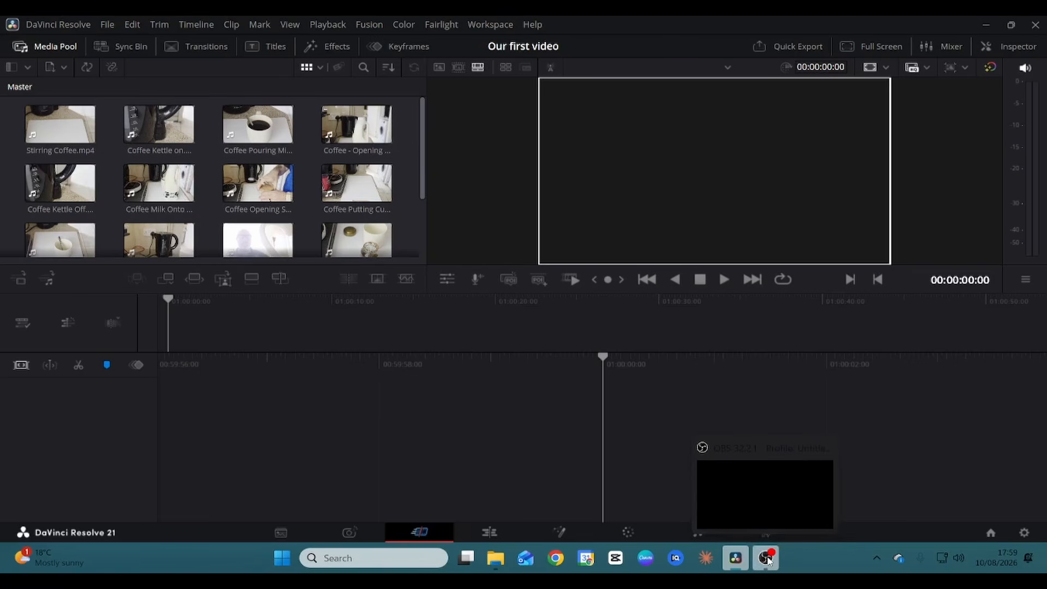